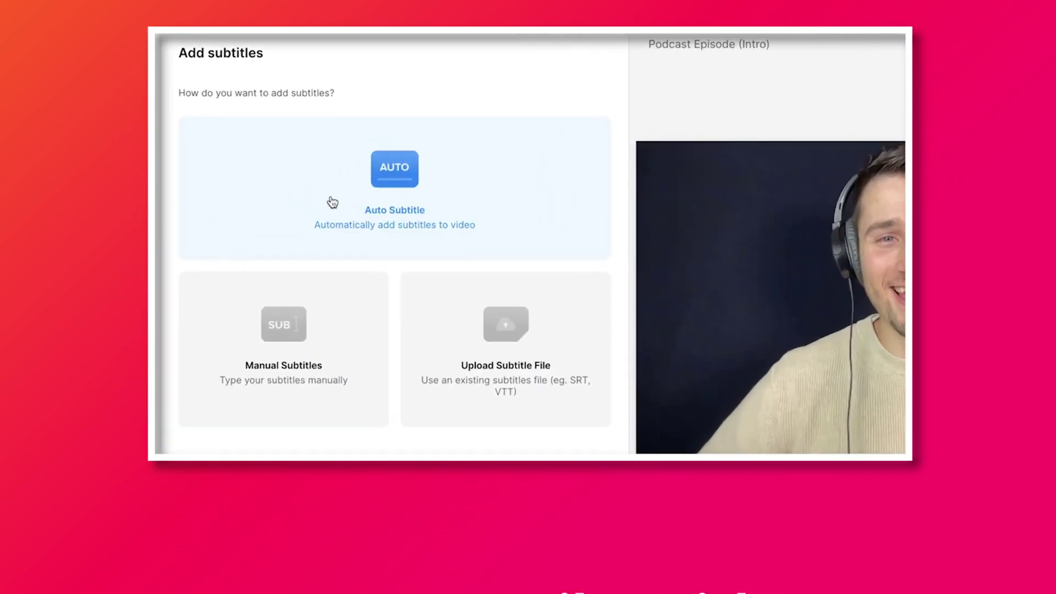
# Generate English subtitles, add a French translation, and review the downloaded subtitle text file.
pyautogui.click(332, 203)
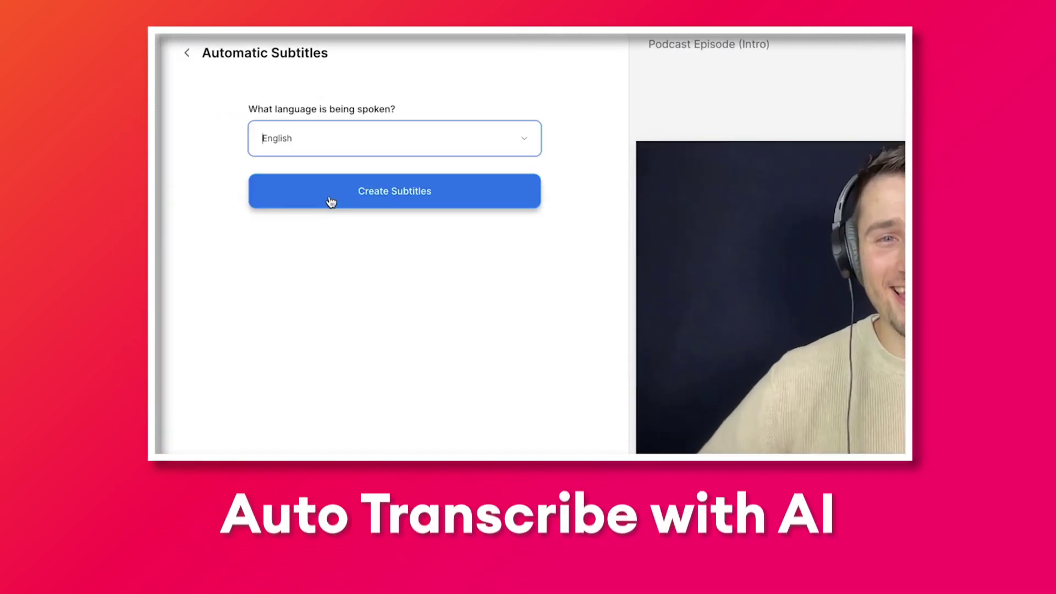
pyautogui.scroll(-3, 395, 207)
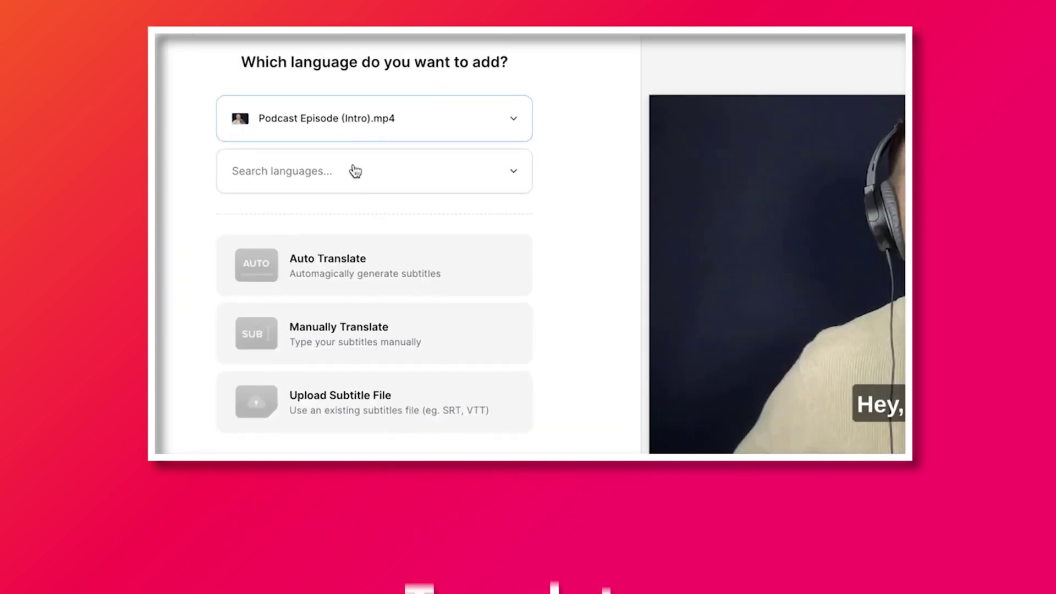
pyautogui.click(362, 177)
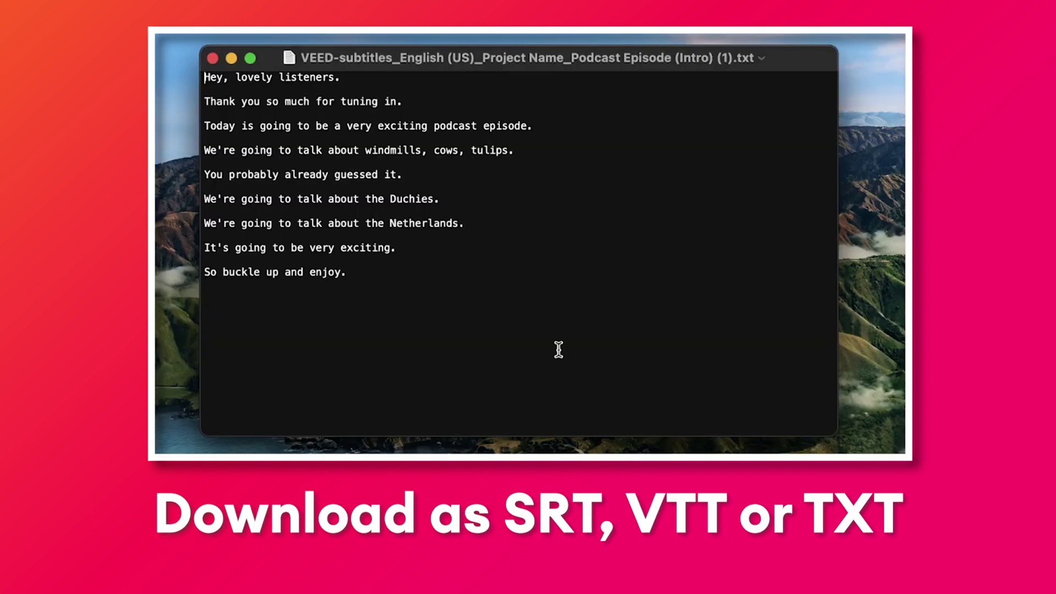
pyautogui.moveTo(559, 349); pyautogui.dragTo(374, 264)
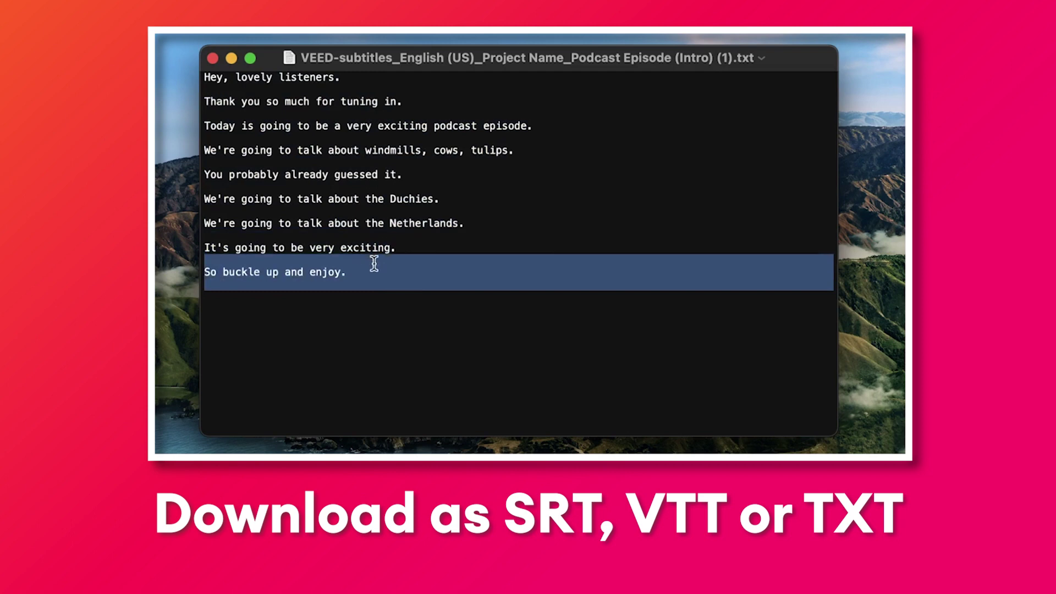
pyautogui.click(399, 295)
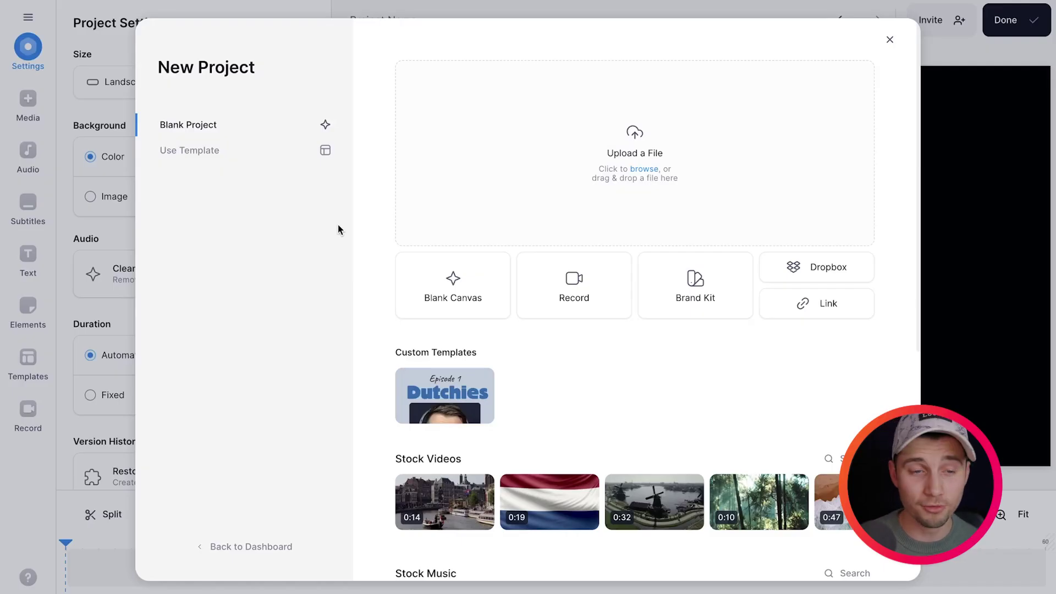
# Upload Podcast Episode (Intro).mp4 from the file picker into the new project.
pyautogui.click(545, 123)
pyautogui.scroll(-10, 685, 265)
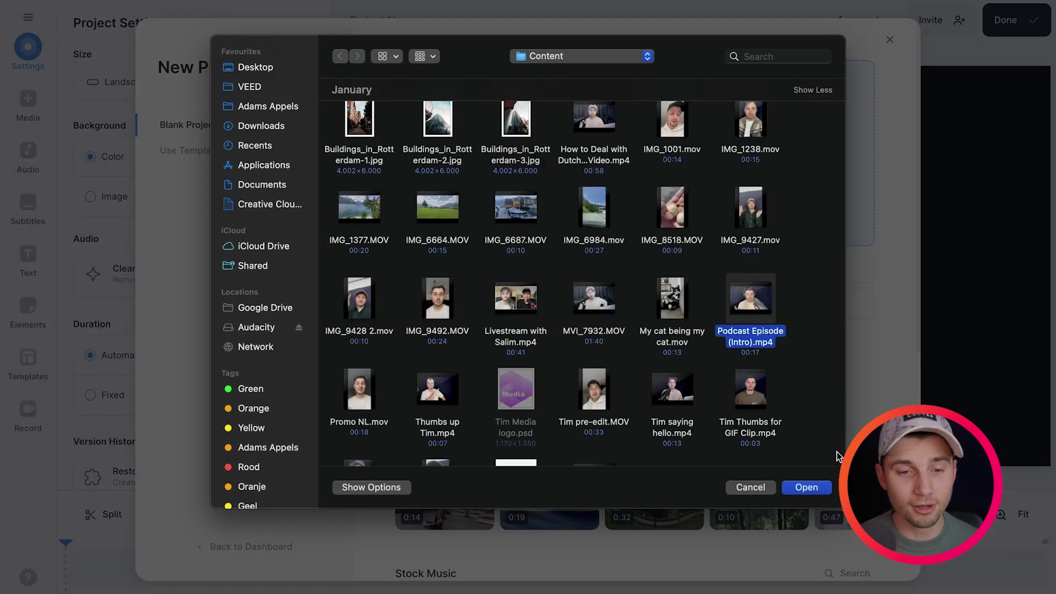
pyautogui.click(807, 487)
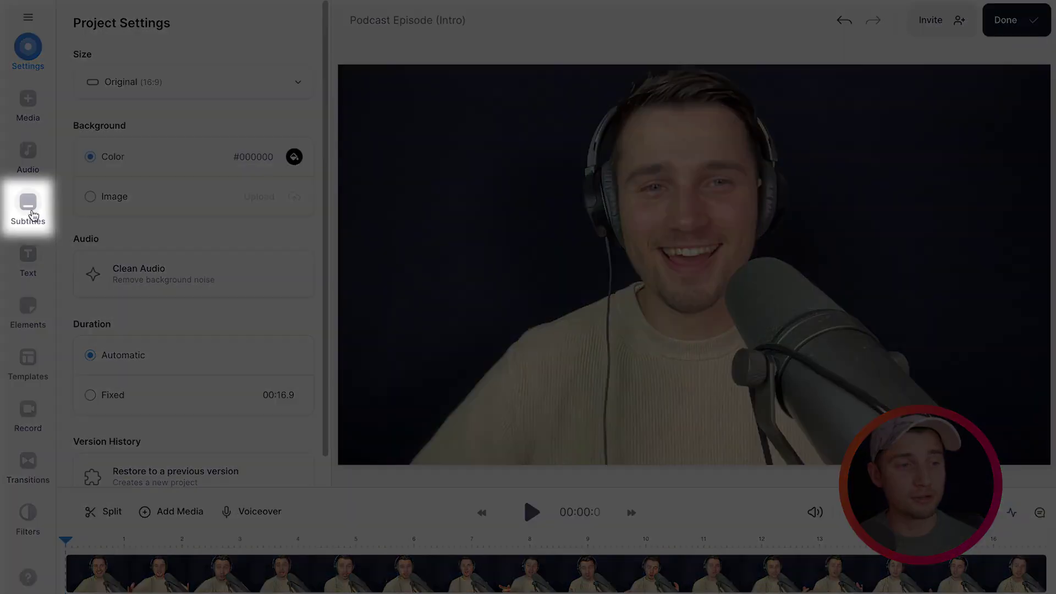
# Auto-generate subtitles for the podcast with English chosen as the spoken language.
pyautogui.click(28, 208)
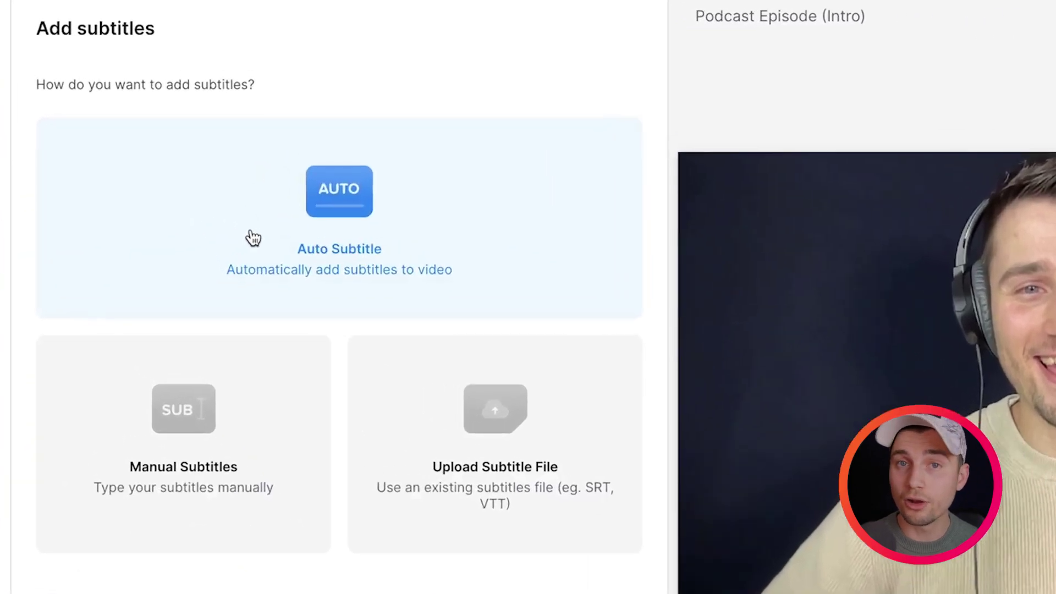
pyautogui.click(250, 237)
pyautogui.click(318, 159)
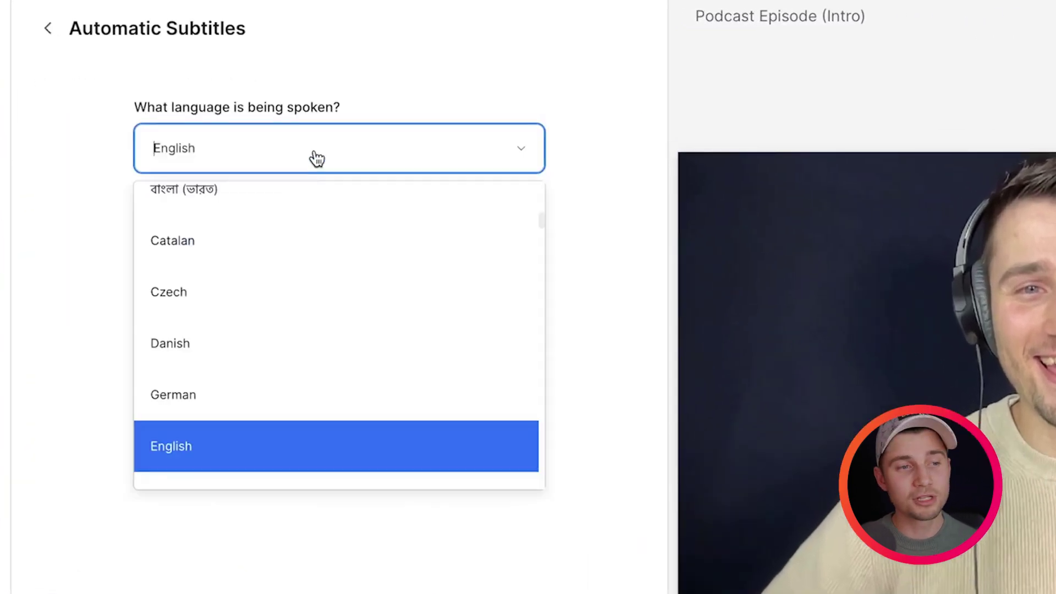
pyautogui.scroll(-8, 339, 252)
pyautogui.scroll(4, 339, 252)
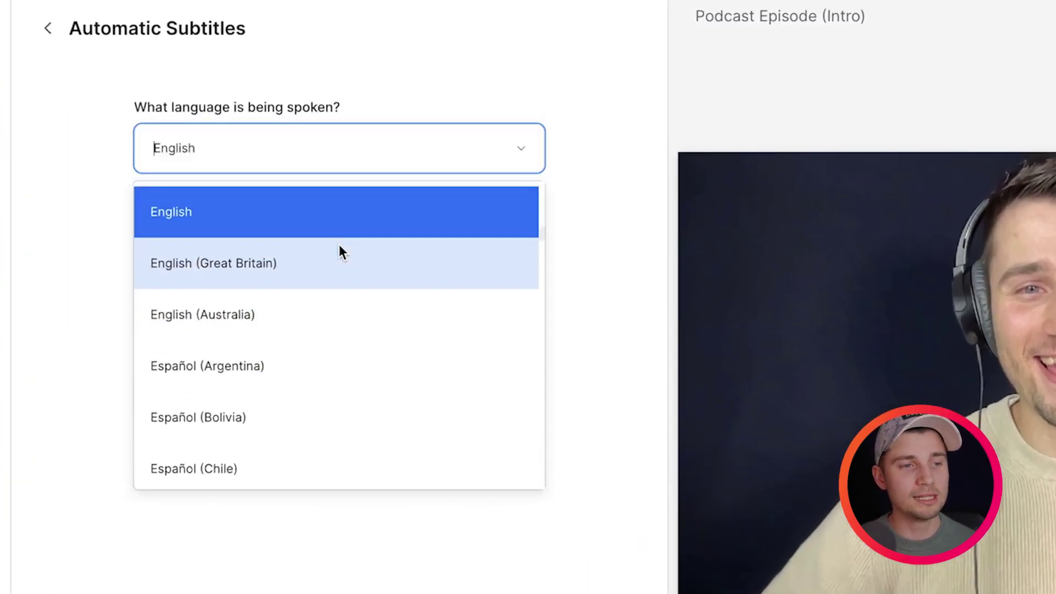
pyautogui.click(315, 264)
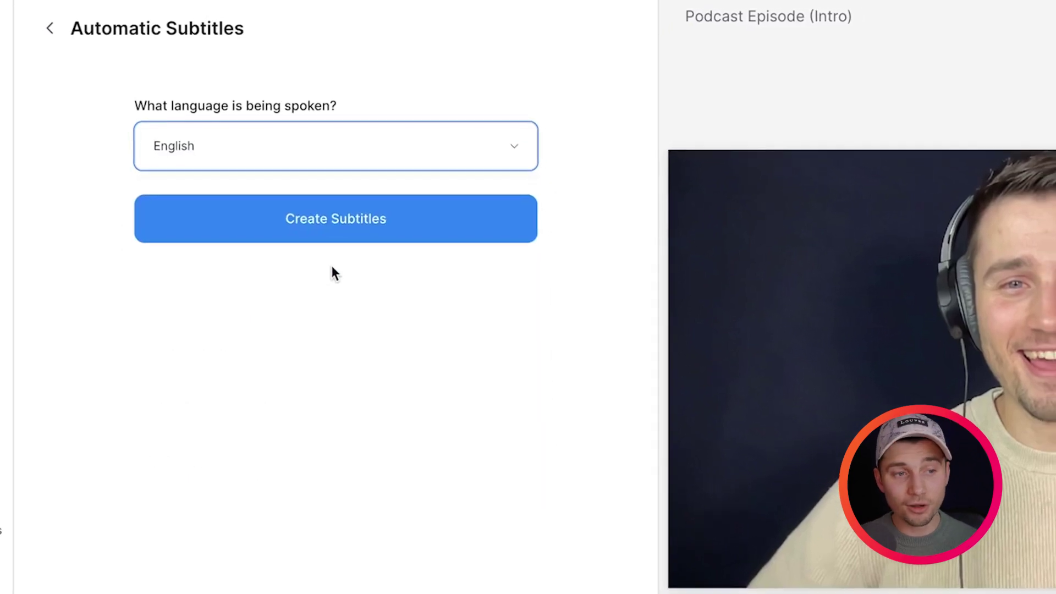
pyautogui.click(418, 226)
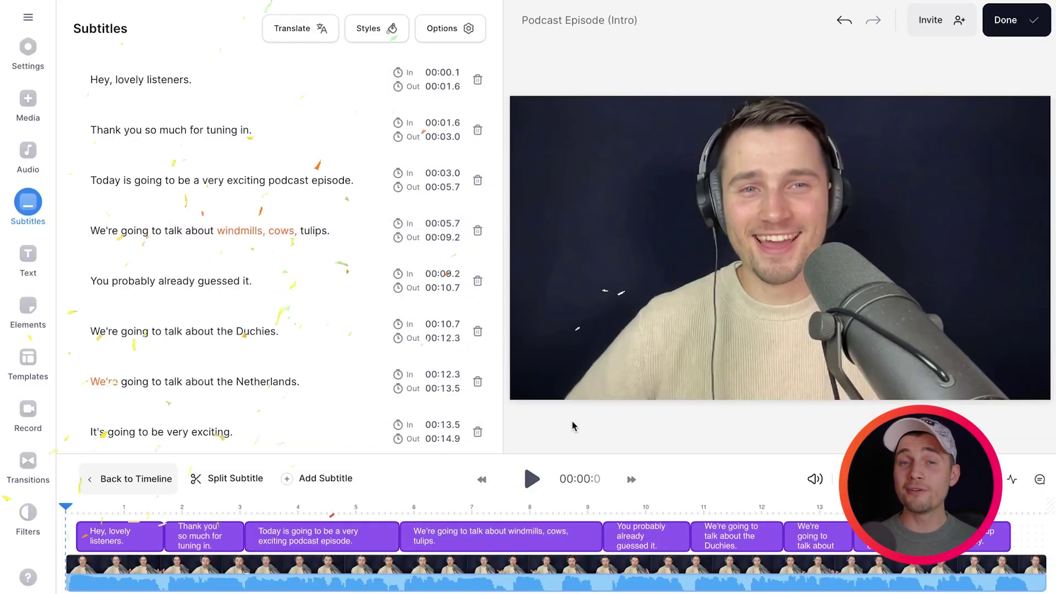
# Play the subtitled video, then delete 'listeners' from the first subtitle line.
pyautogui.press('space')
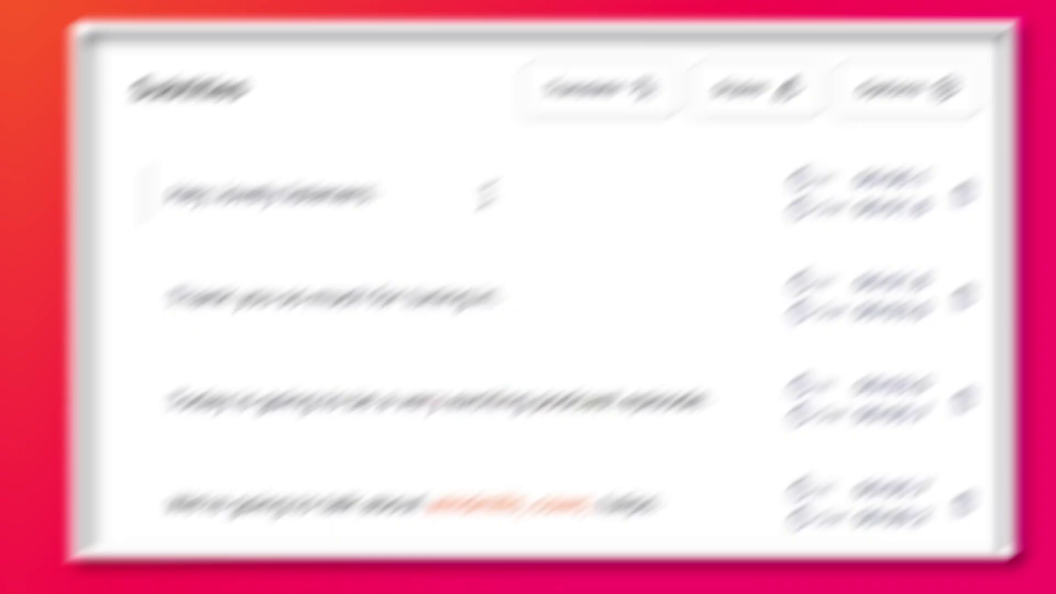
pyautogui.press('BackSpace')
pyautogui.press('BackSpace')
pyautogui.press('BackSpace')
pyautogui.press('BackSpace')
pyautogui.press('BackSpace')
pyautogui.press('BackSpace')
pyautogui.press('BackSpace')
pyautogui.press('BackSpace')
pyautogui.press('BackSpace')
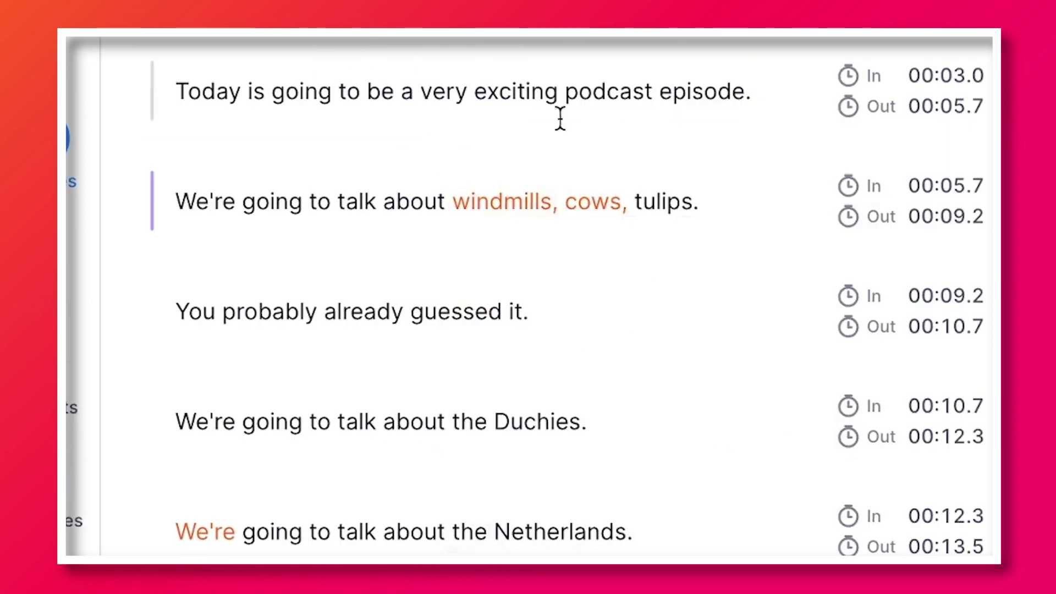
# Mark the low-confidence words 'windmills' and 'cows' as correctly transcribed.
pyautogui.click(526, 205)
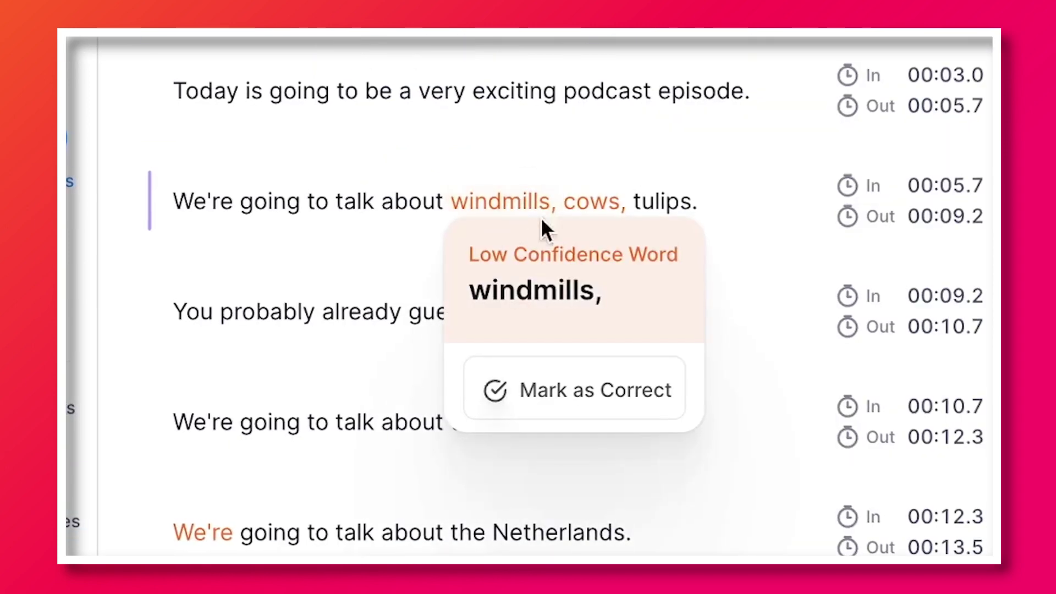
pyautogui.click(606, 413)
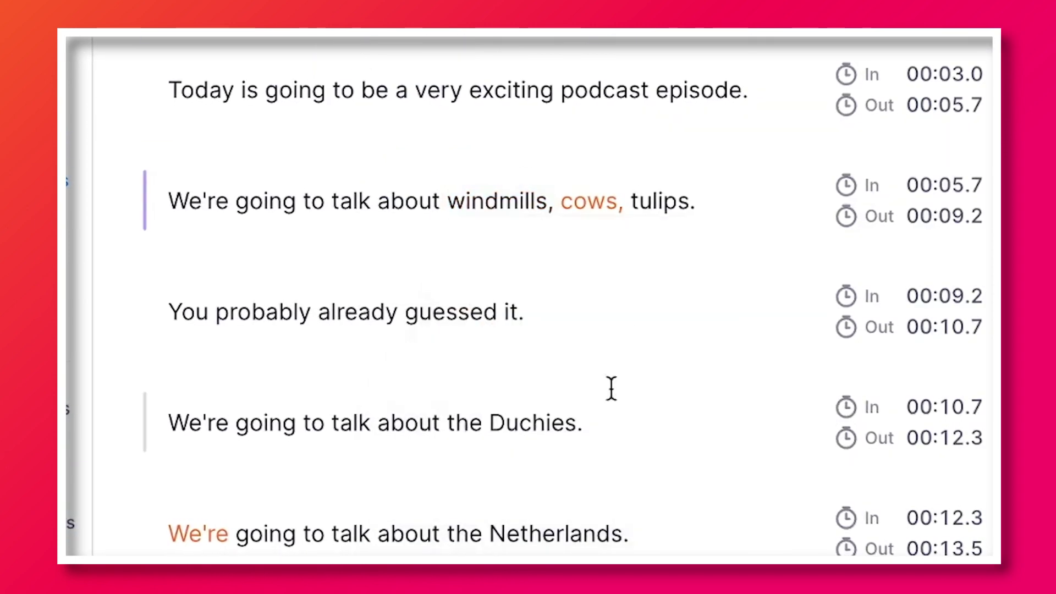
pyautogui.click(590, 215)
pyautogui.click(681, 425)
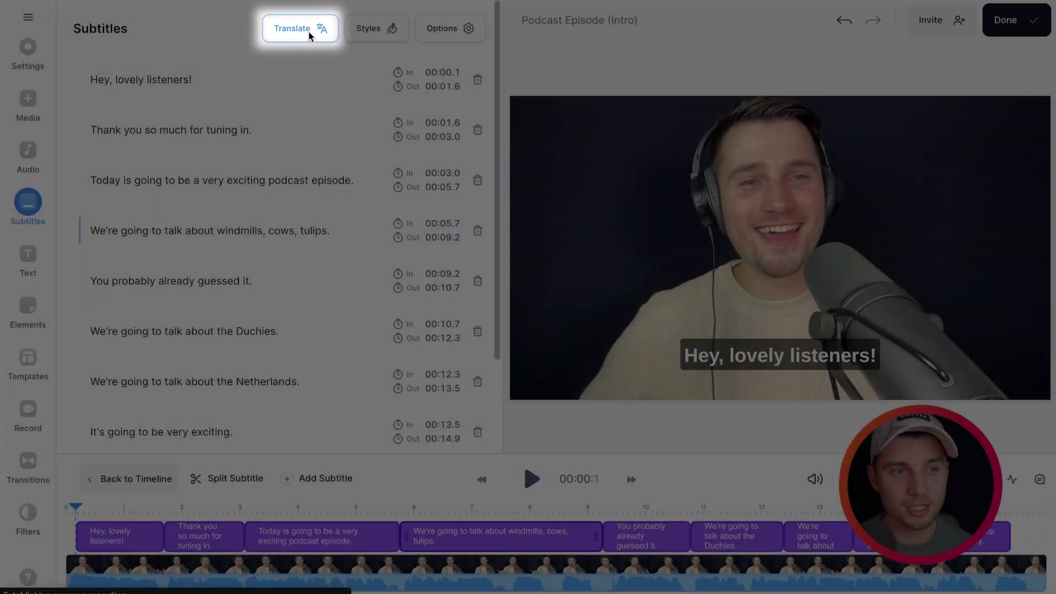
# Auto-translate the subtitles into French (France) and play the video to preview them.
pyautogui.click(308, 35)
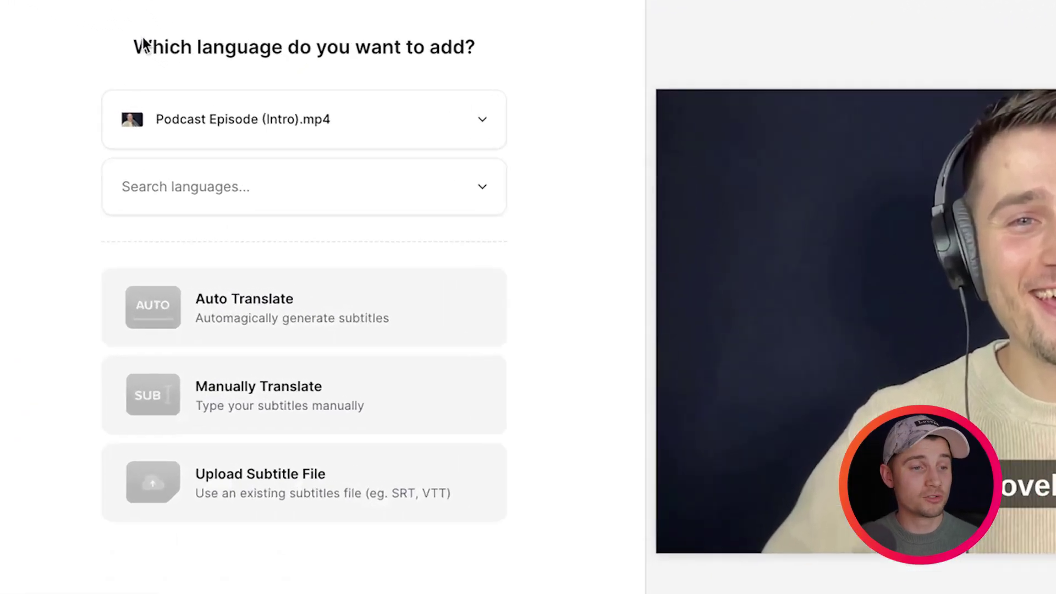
pyautogui.click(294, 205)
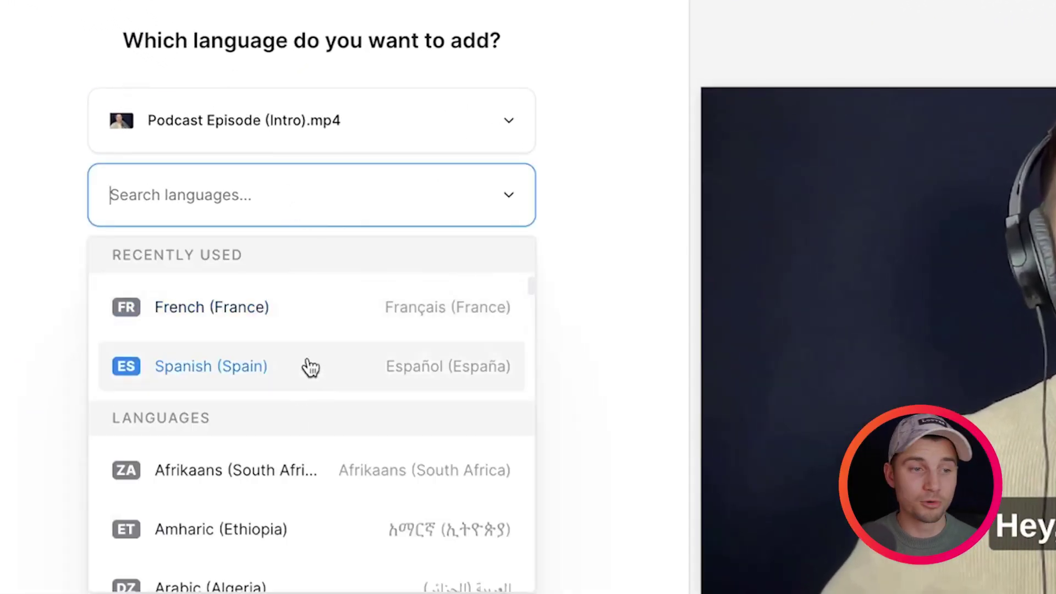
pyautogui.click(346, 324)
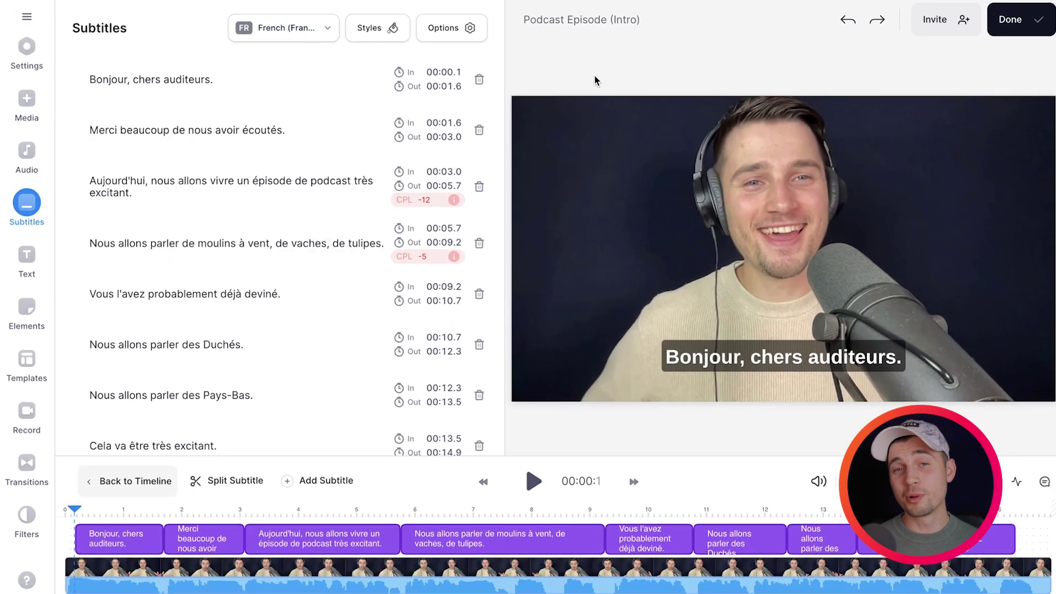
pyautogui.press('space')
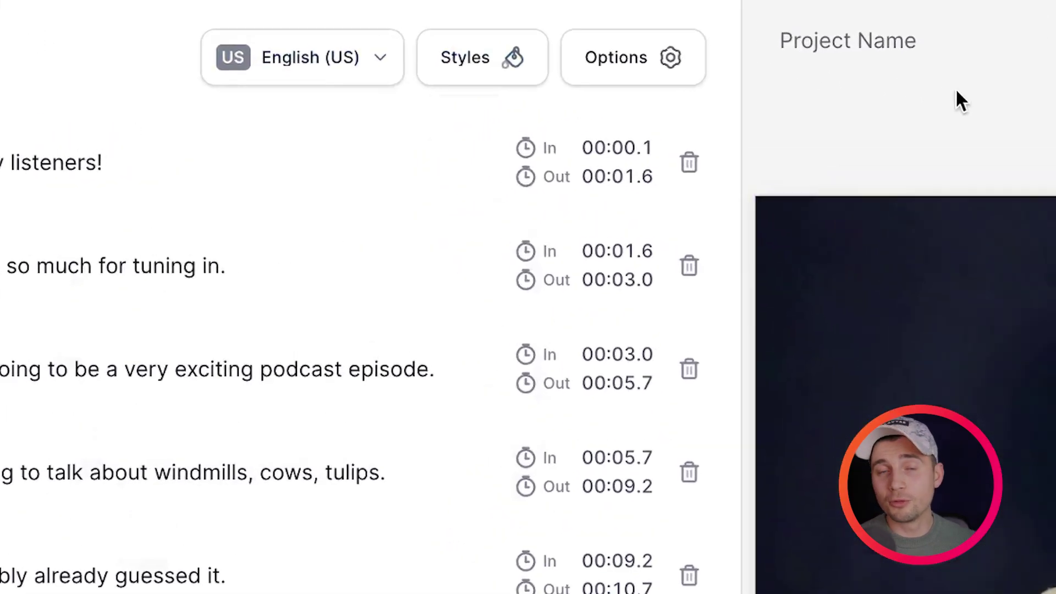
# Download the English (US) subtitle track in .SRT format.
pyautogui.click(317, 88)
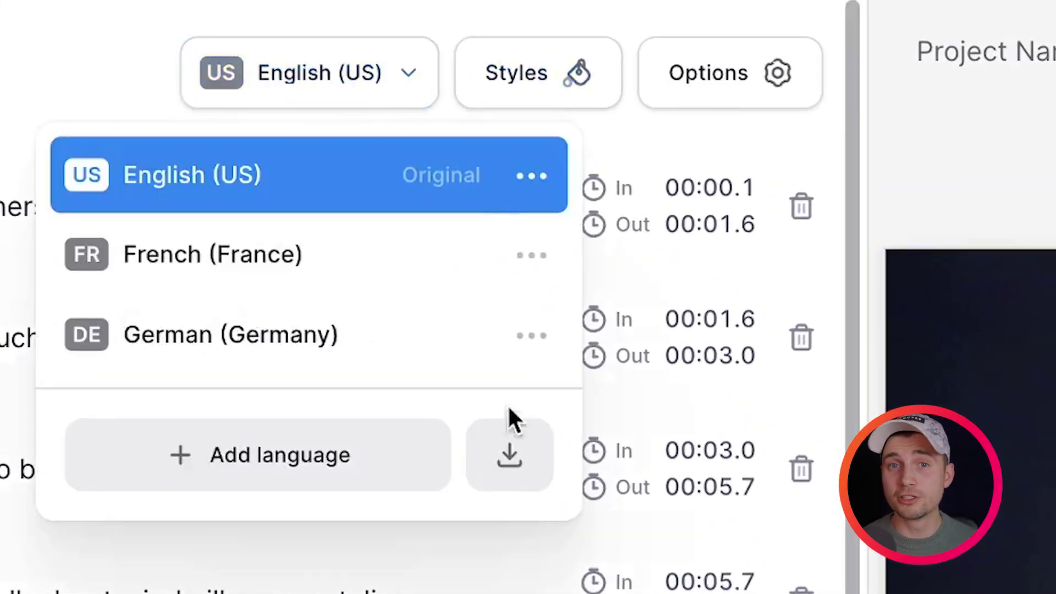
pyautogui.click(503, 471)
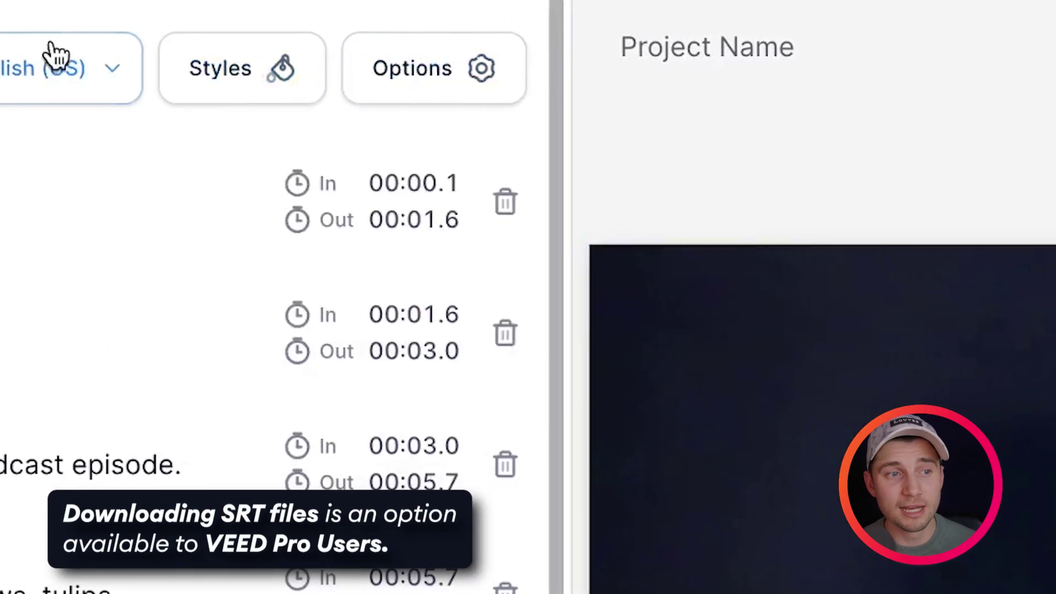
pyautogui.click(347, 70)
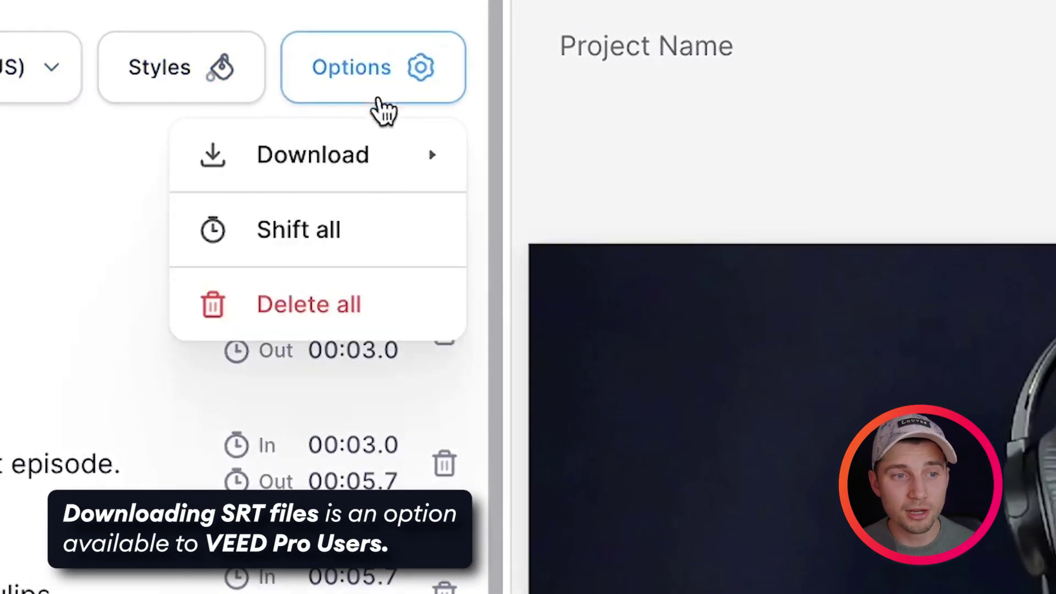
pyautogui.moveTo(337, 160)
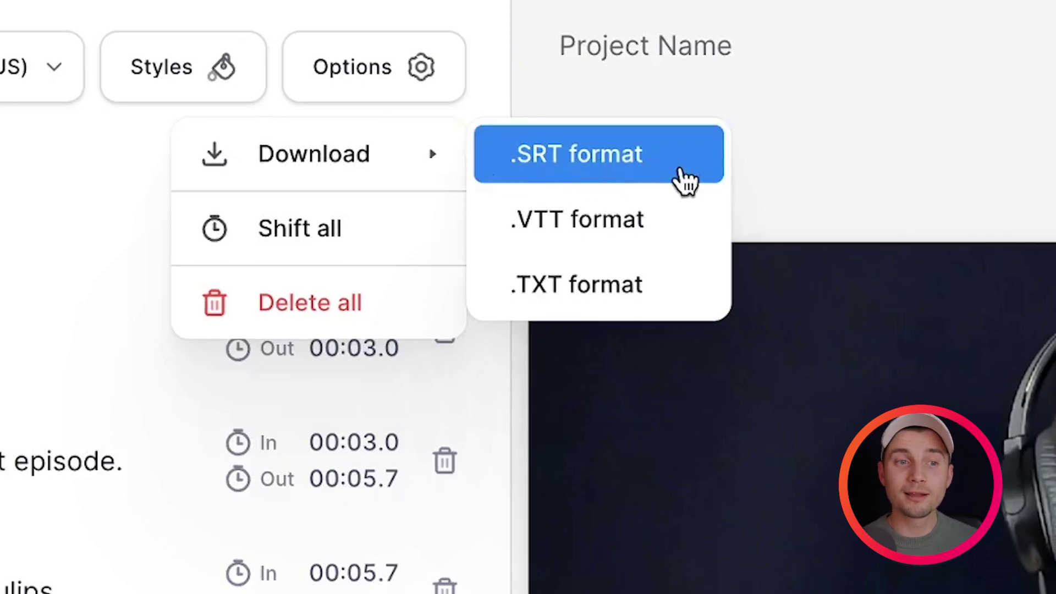
pyautogui.click(686, 181)
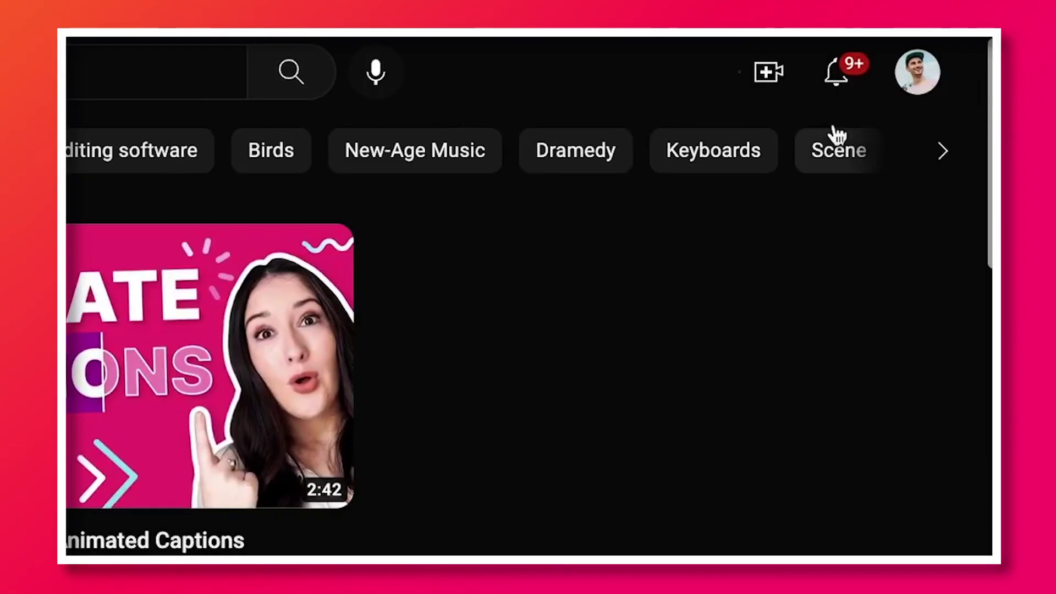
# In YouTube Studio, upload the VEED .srt file with timing as the podcast video's English subtitles.
pyautogui.click(911, 80)
pyautogui.click(762, 330)
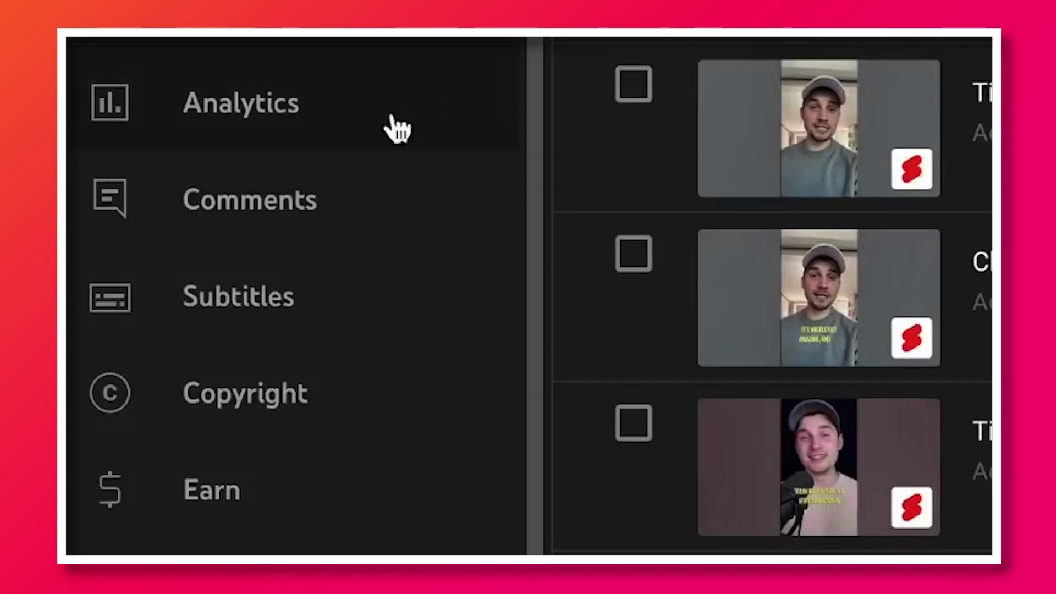
pyautogui.click(328, 330)
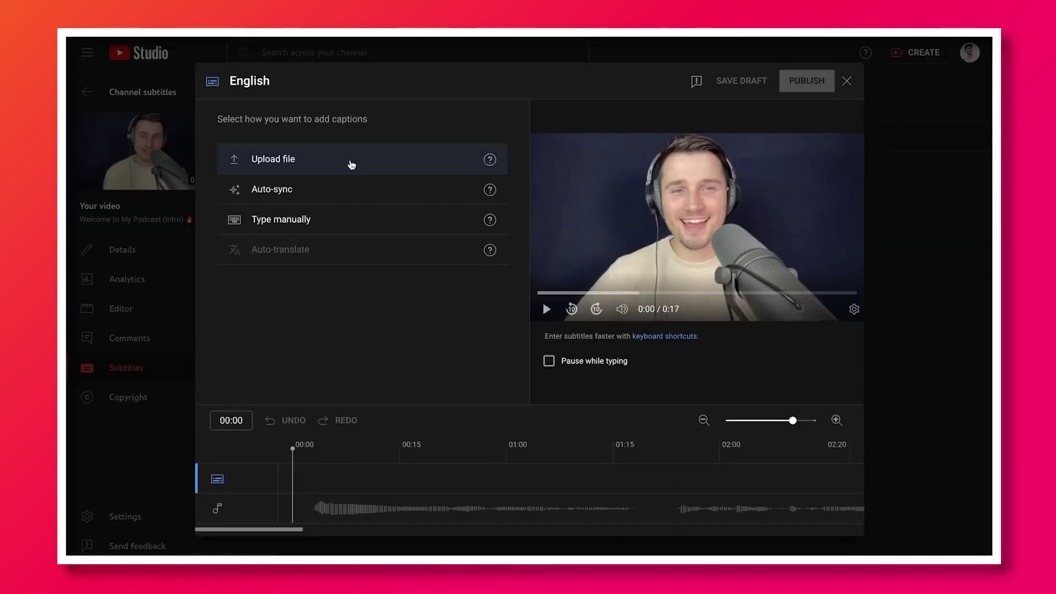
pyautogui.click(352, 165)
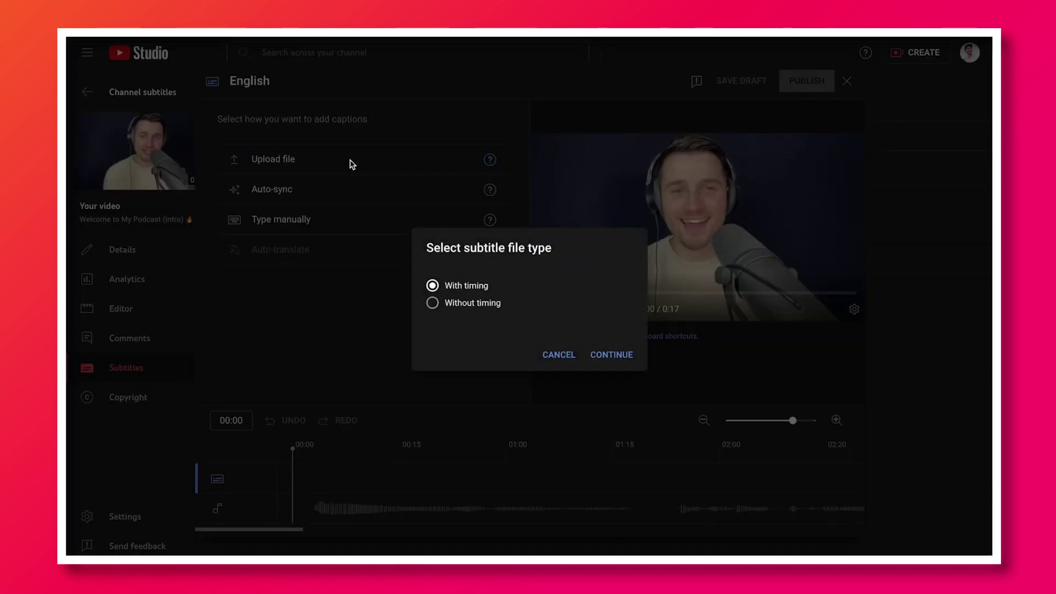
pyautogui.click(611, 355)
pyautogui.doubleClick(385, 160)
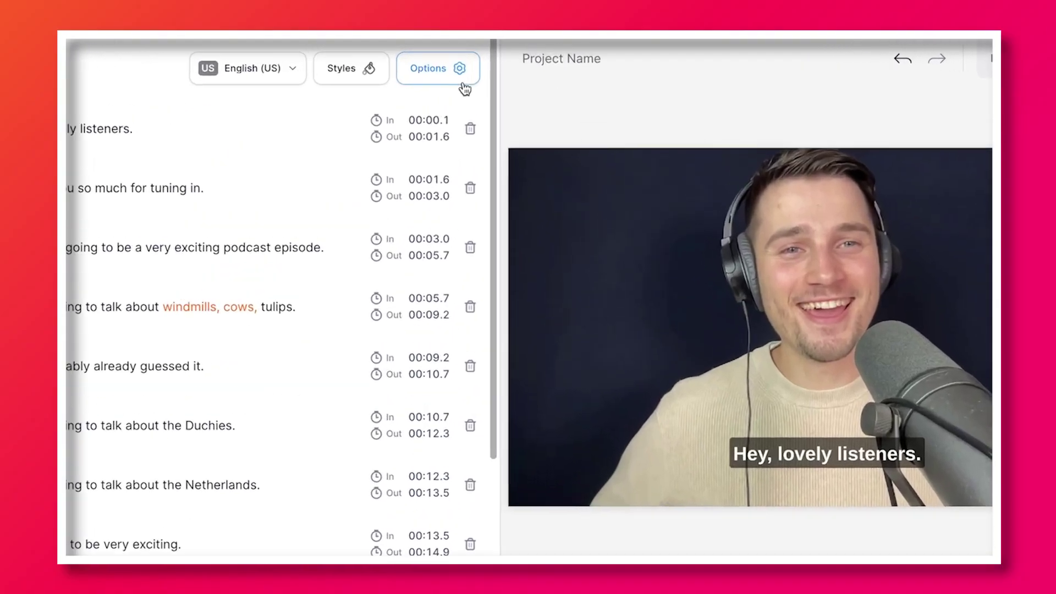
# Download the subtitles as a .TXT file and open it to review the lines.
pyautogui.click(463, 84)
pyautogui.moveTo(455, 119)
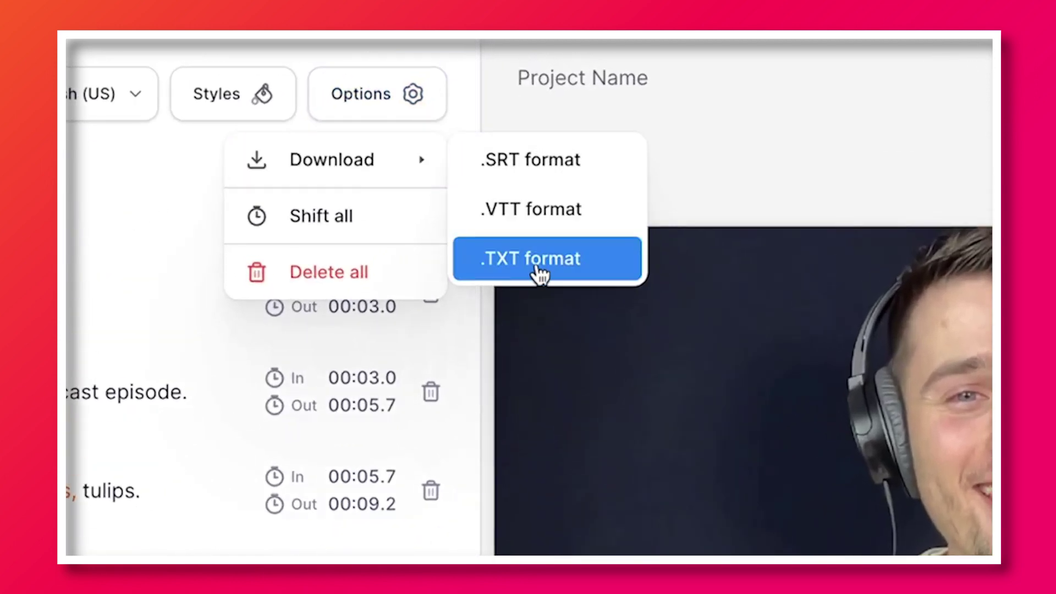
pyautogui.click(545, 274)
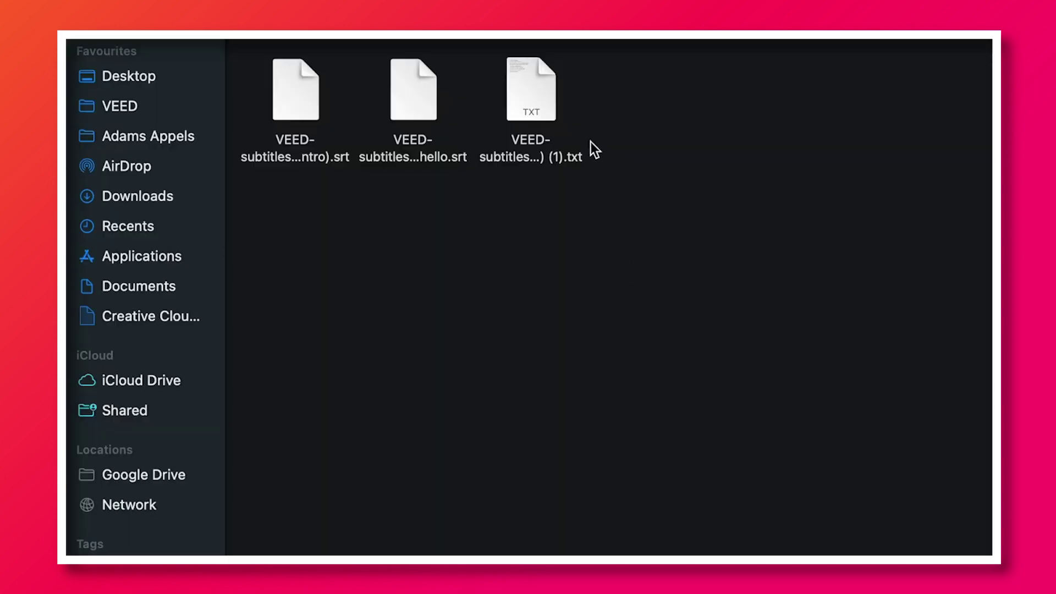
pyautogui.doubleClick(544, 147)
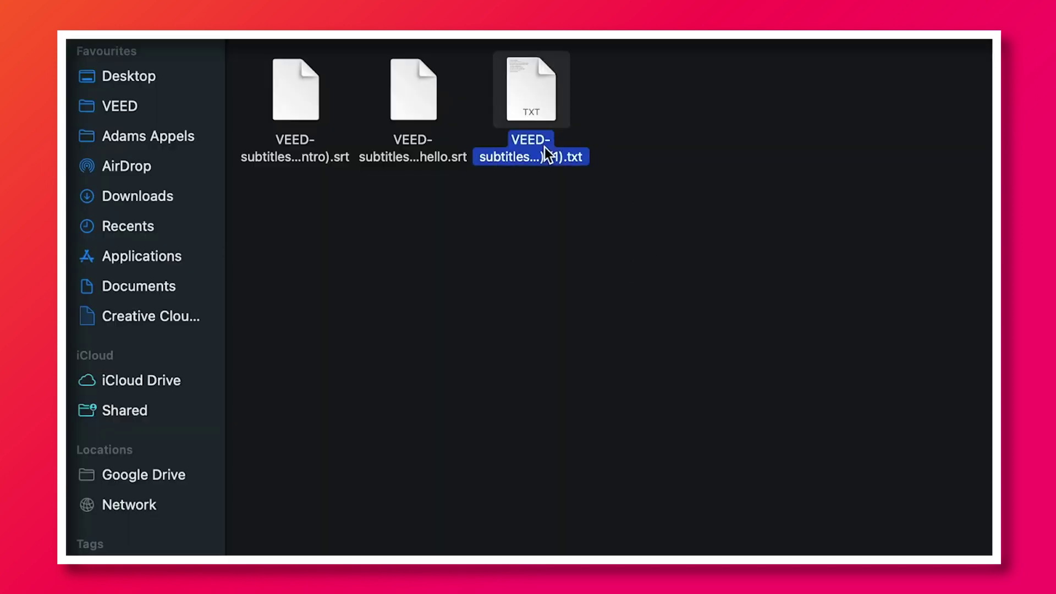
pyautogui.moveTo(455, 384); pyautogui.dragTo(370, 357)
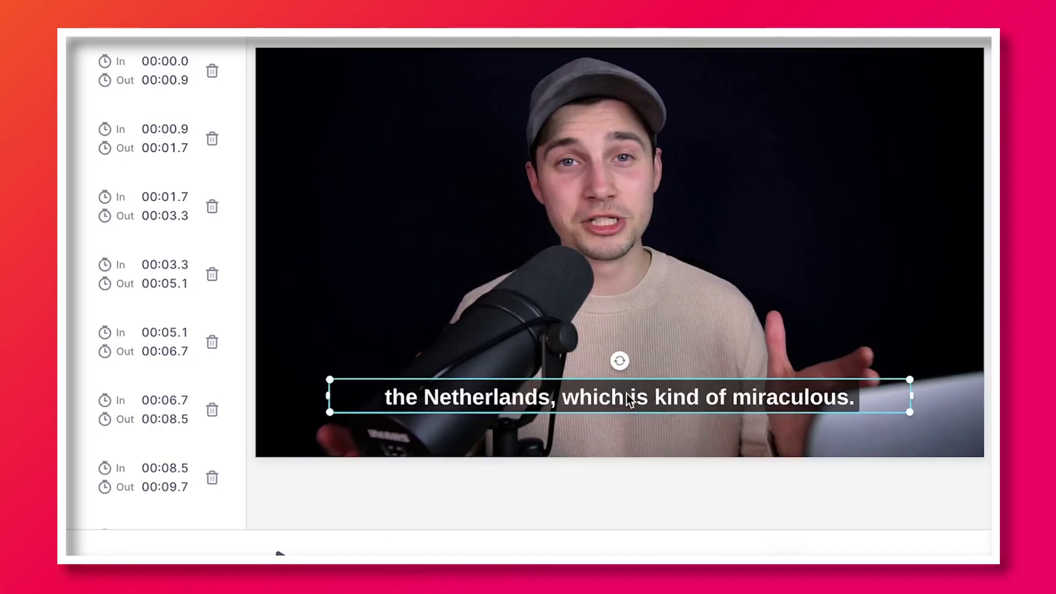
# In the other project, reposition the subtitle on the frame and give it a yellow background.
pyautogui.moveTo(626, 394); pyautogui.dragTo(619, 371)
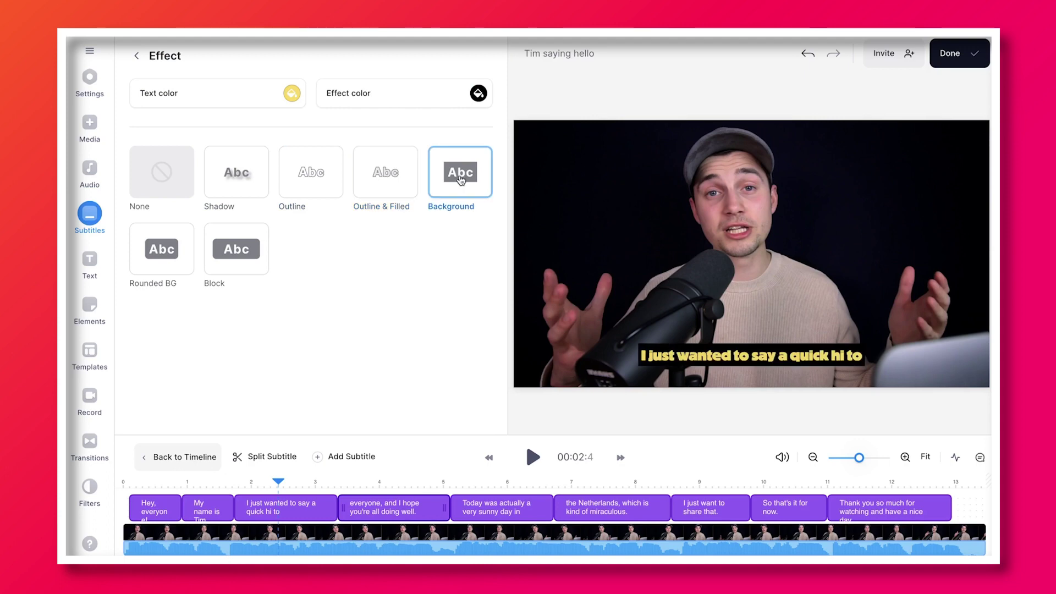
pyautogui.click(478, 92)
pyautogui.click(344, 299)
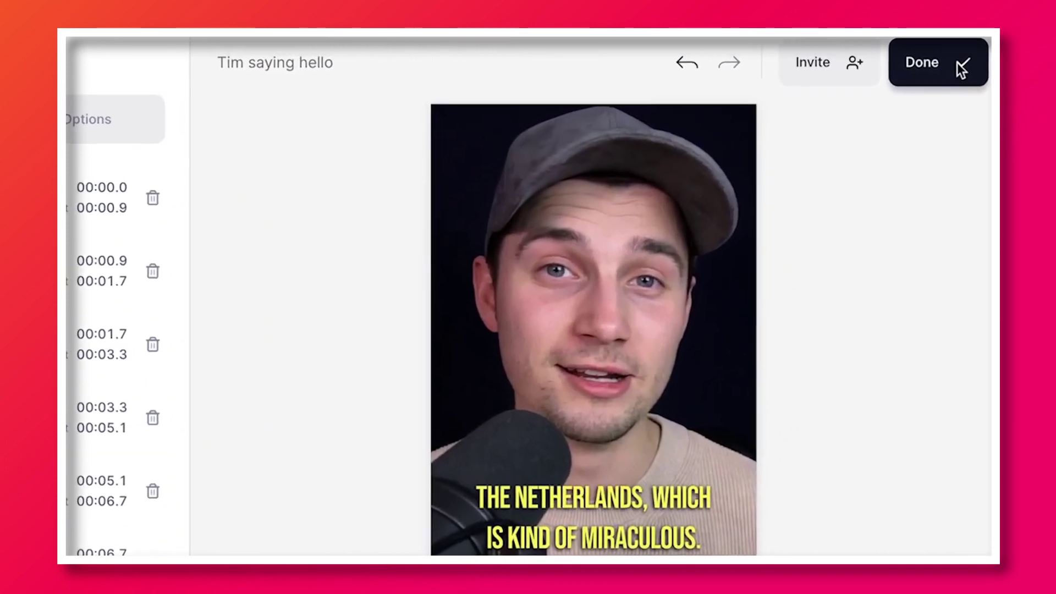
# Export the subtitled 'Tim saying hello' video and download it as MP4.
pyautogui.click(963, 64)
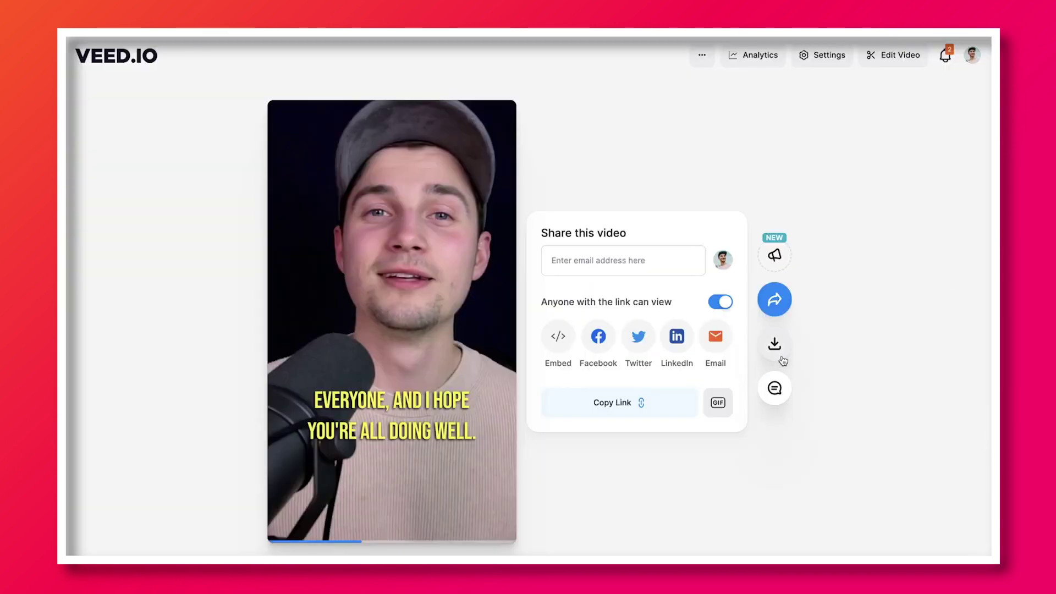
pyautogui.click(776, 345)
pyautogui.click(572, 341)
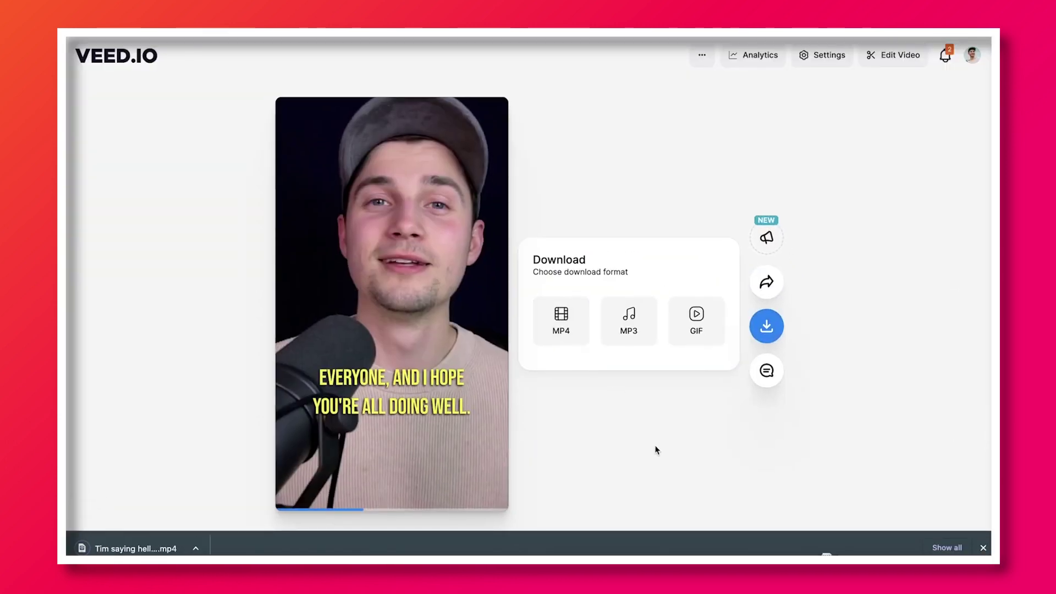